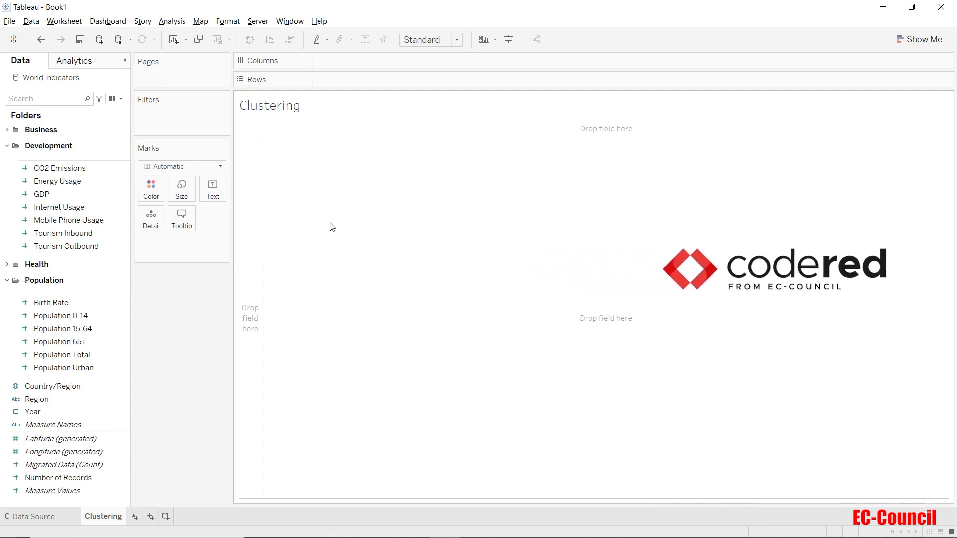
Build a scatter plot of Internet Usage against Mobile Phone Usage, with Country/Region as the level of detail.
{"action": "left_click", "coordinate": [82, 208]}
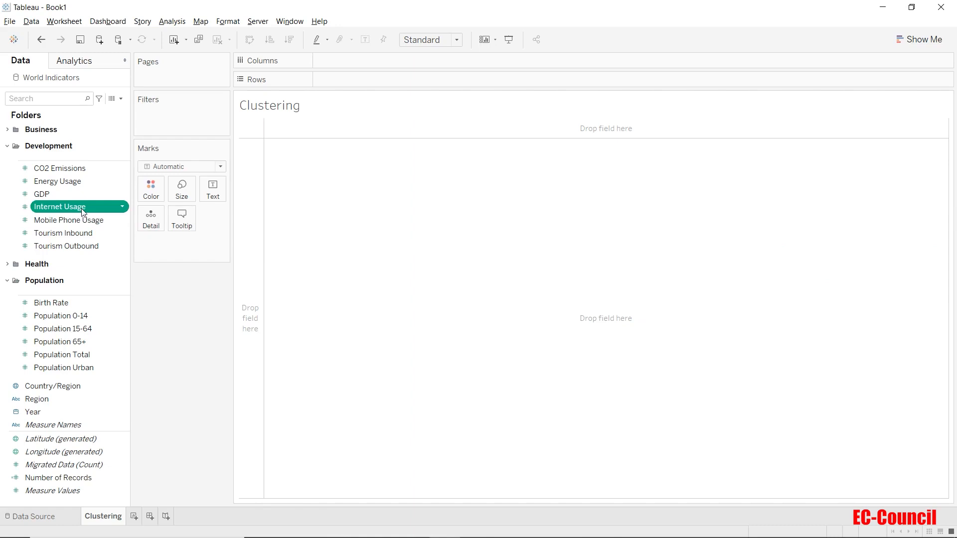
{"action": "left_click", "coordinate": [84, 223], "text": "ctrl"}
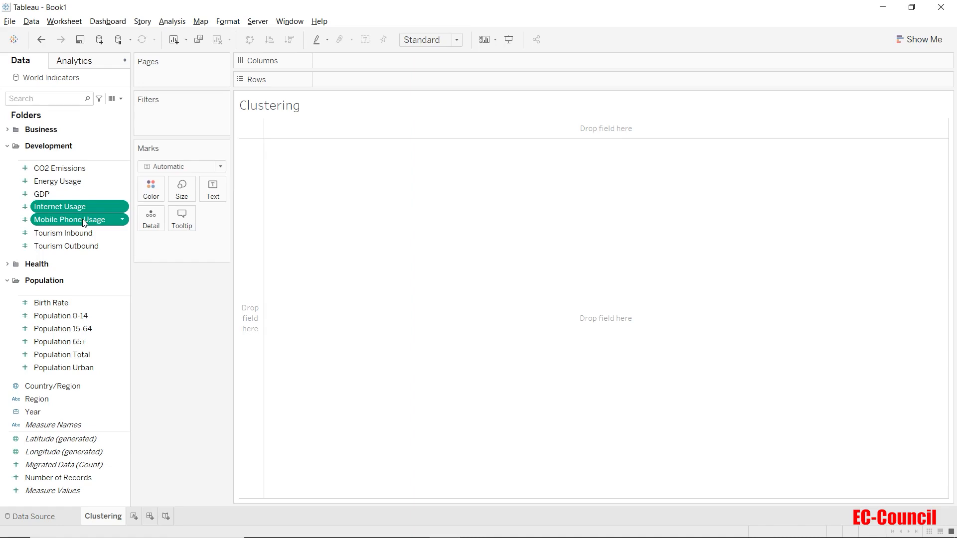
{"action": "left_click", "coordinate": [919, 45]}
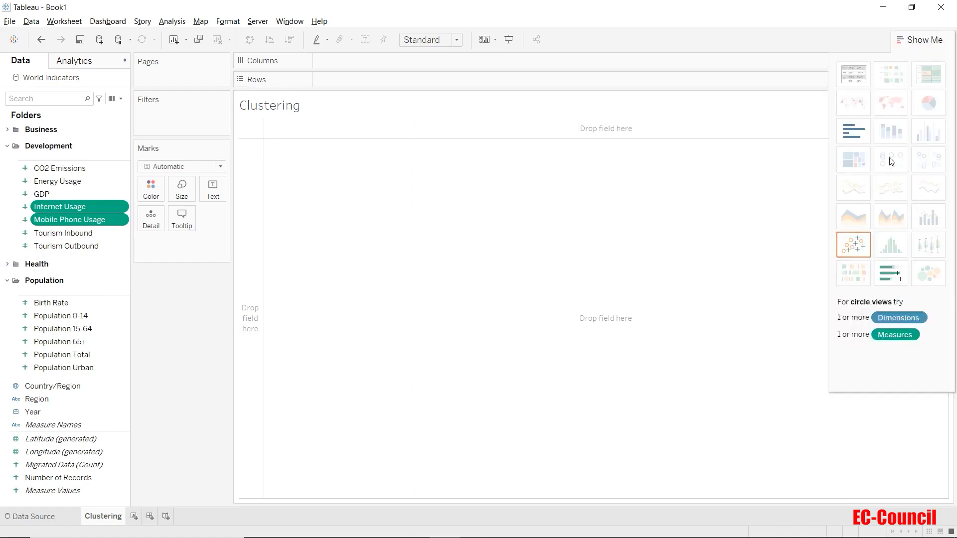
{"action": "left_click", "coordinate": [863, 246]}
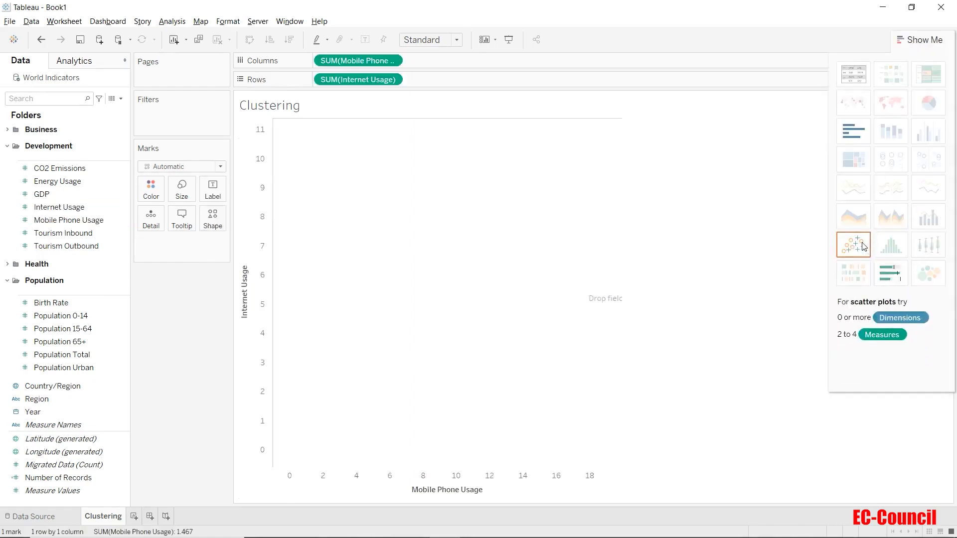
{"action": "left_click", "coordinate": [928, 40]}
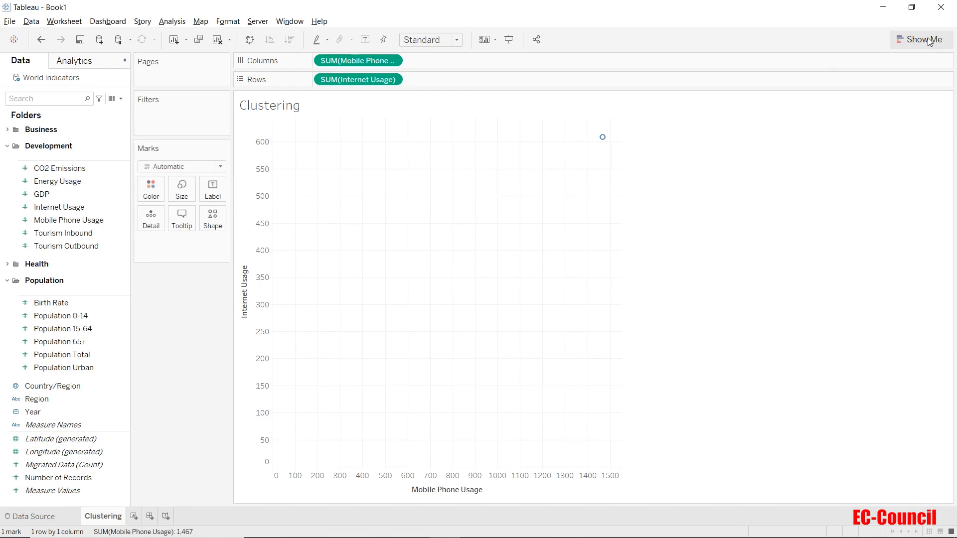
{"action": "mouse_move", "coordinate": [603, 140]}
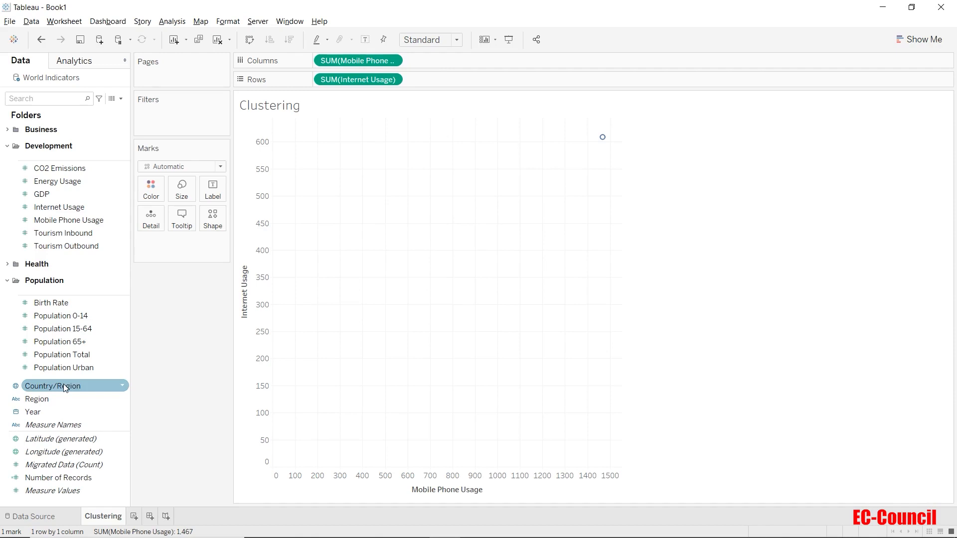
{"action": "left_click_drag", "start_coordinate": [64, 389], "coordinate": [150, 219]}
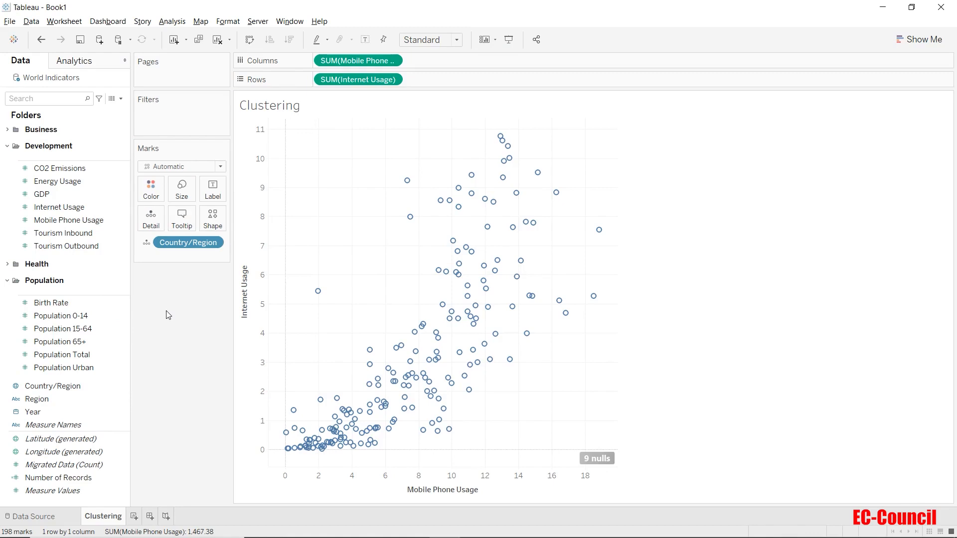
Add a Cluster model to the scatter plot using the default variables and automatic number of clusters.
{"action": "mouse_move", "coordinate": [319, 294]}
{"action": "left_click", "coordinate": [86, 66]}
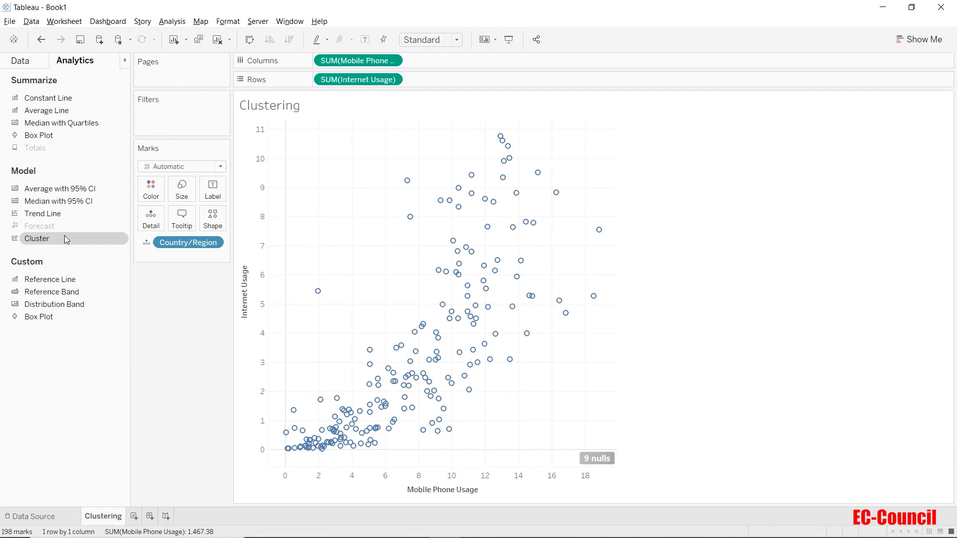
{"action": "left_click_drag", "start_coordinate": [65, 235], "coordinate": [328, 161]}
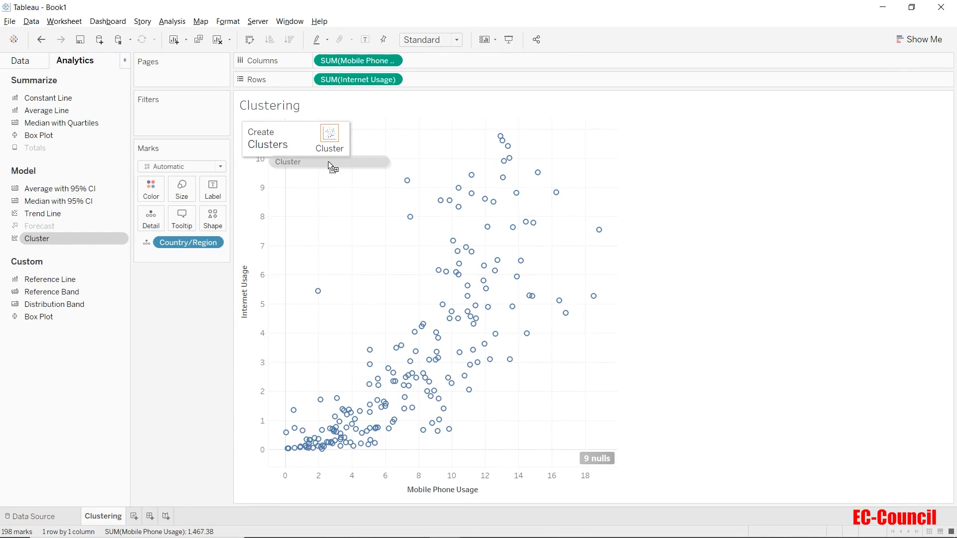
{"action": "left_click_drag", "start_coordinate": [328, 161], "coordinate": [333, 143]}
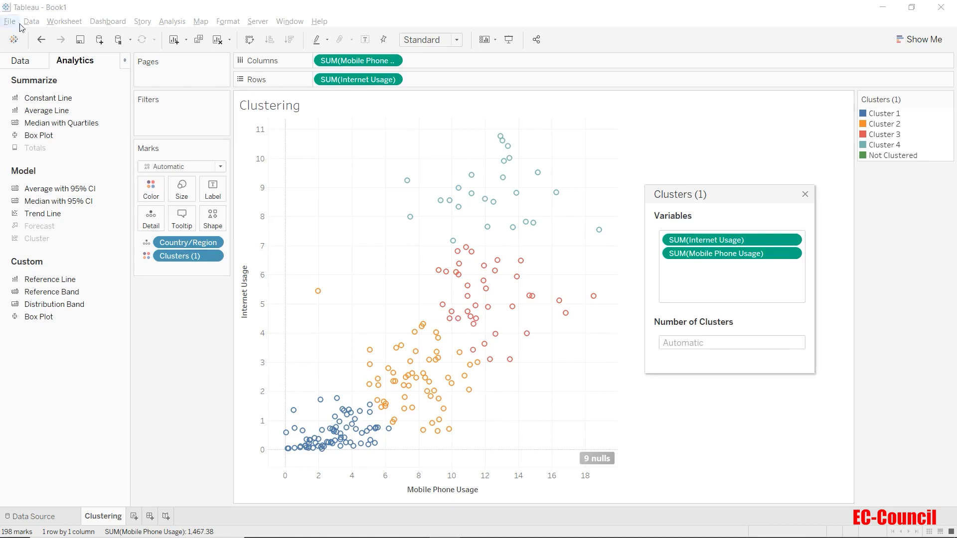
Try Population Total as an additional clustering variable, and remove it from the cluster variables again.
{"action": "left_click", "coordinate": [28, 65]}
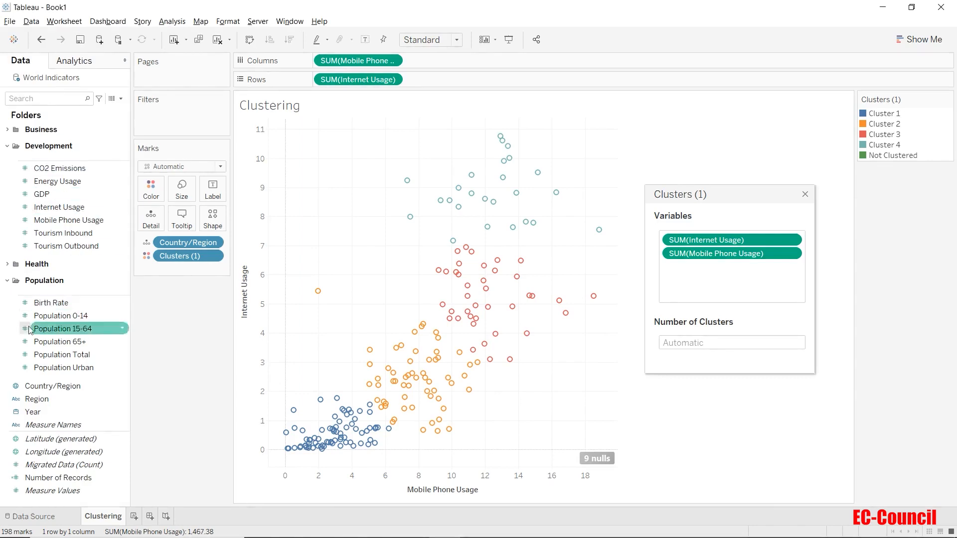
{"action": "left_click_drag", "start_coordinate": [38, 358], "coordinate": [704, 280]}
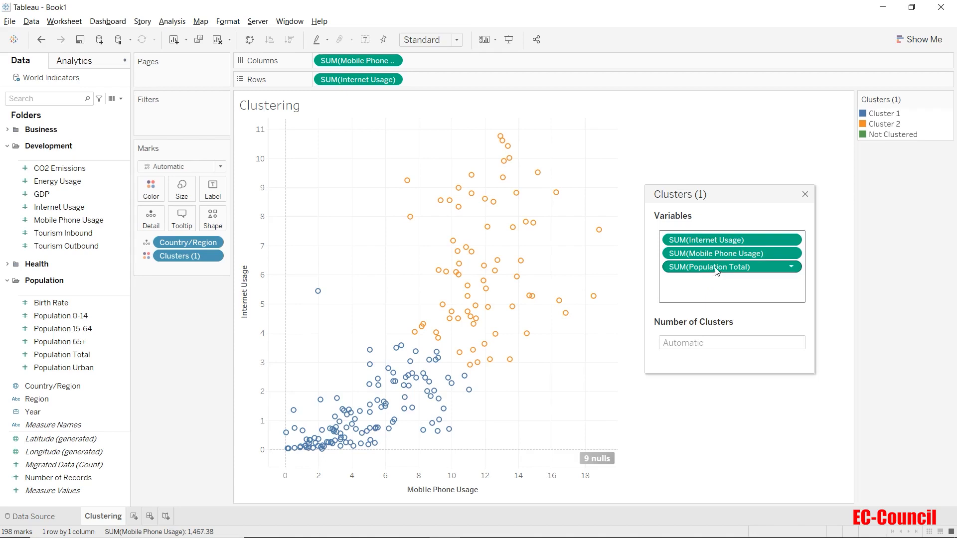
{"action": "left_click_drag", "start_coordinate": [716, 271], "coordinate": [190, 397]}
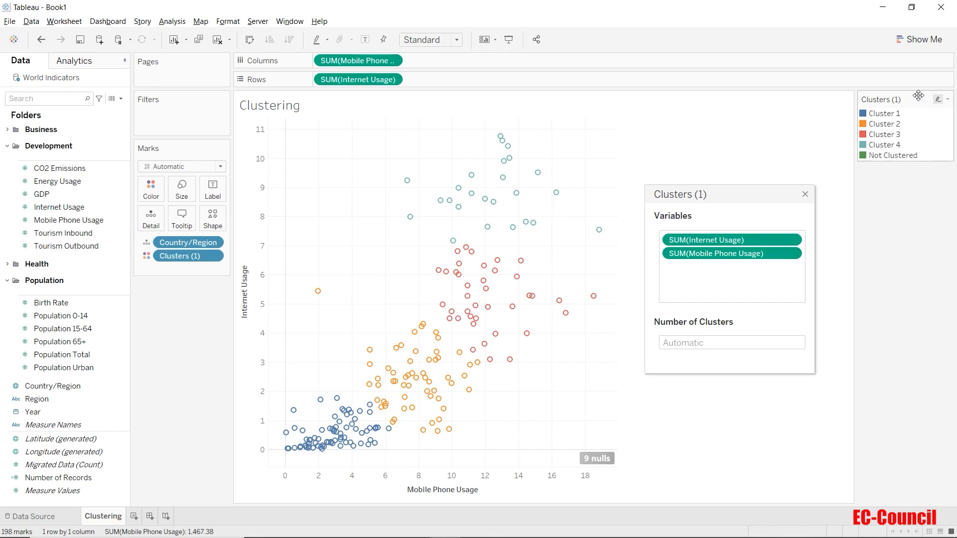
Try 2 as the number of clusters, return it to automatic and close the cluster settings.
{"action": "left_click", "coordinate": [747, 341]}
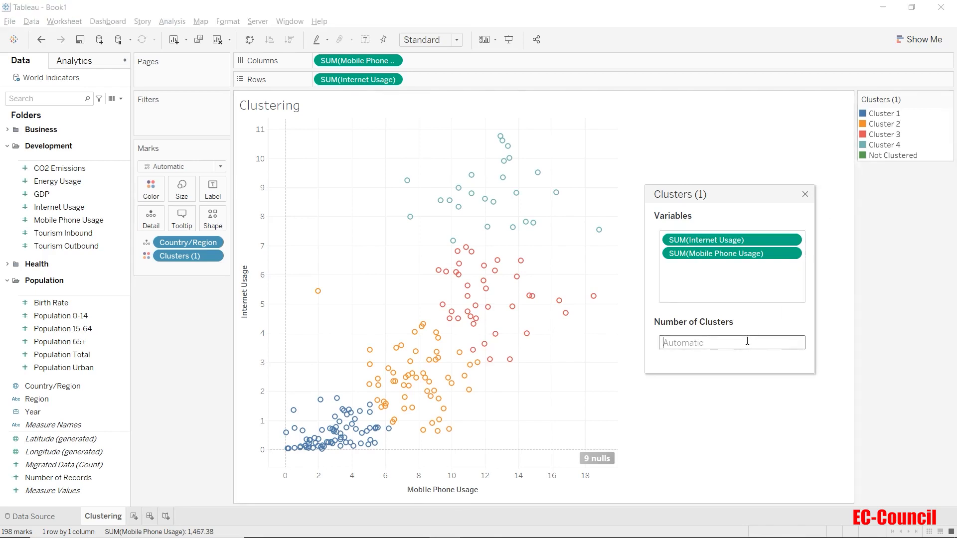
{"action": "type", "text": "2"}
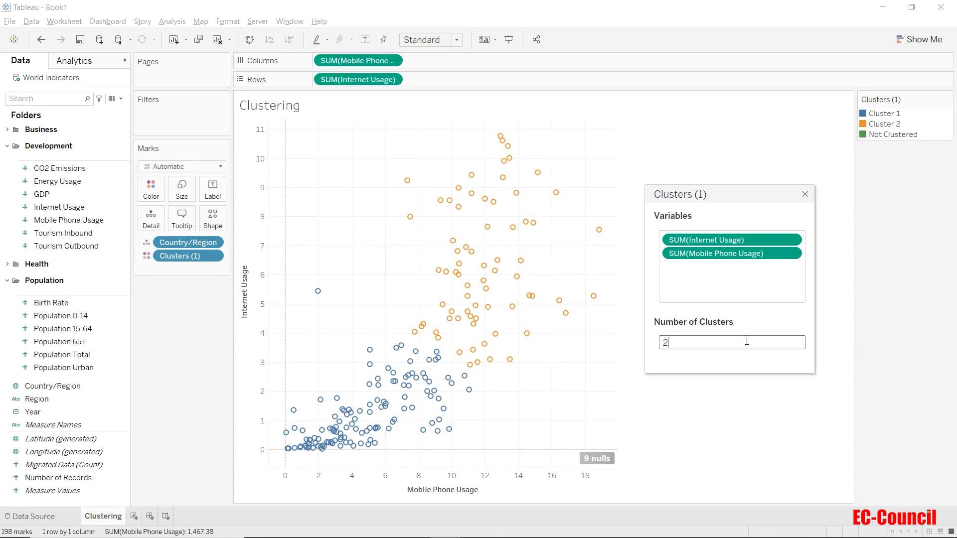
{"action": "key", "text": "BackSpace"}
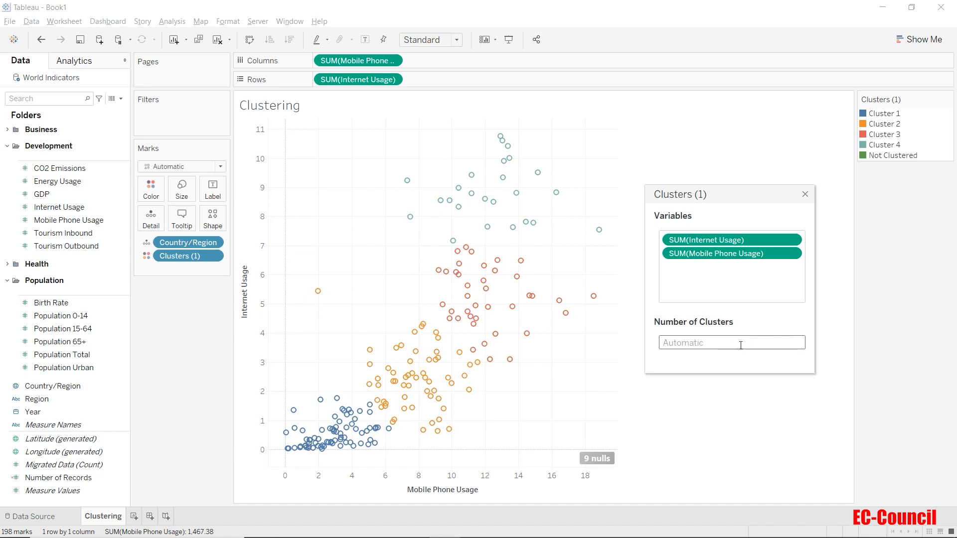
{"action": "left_click", "coordinate": [805, 195]}
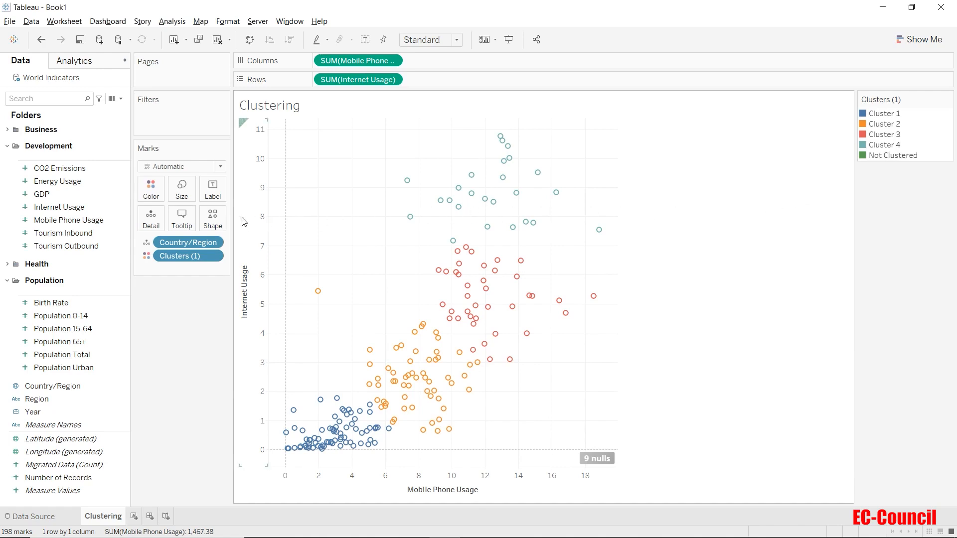
Change the shape of the scatter plot marks to filled circles.
{"action": "left_click", "coordinate": [213, 226]}
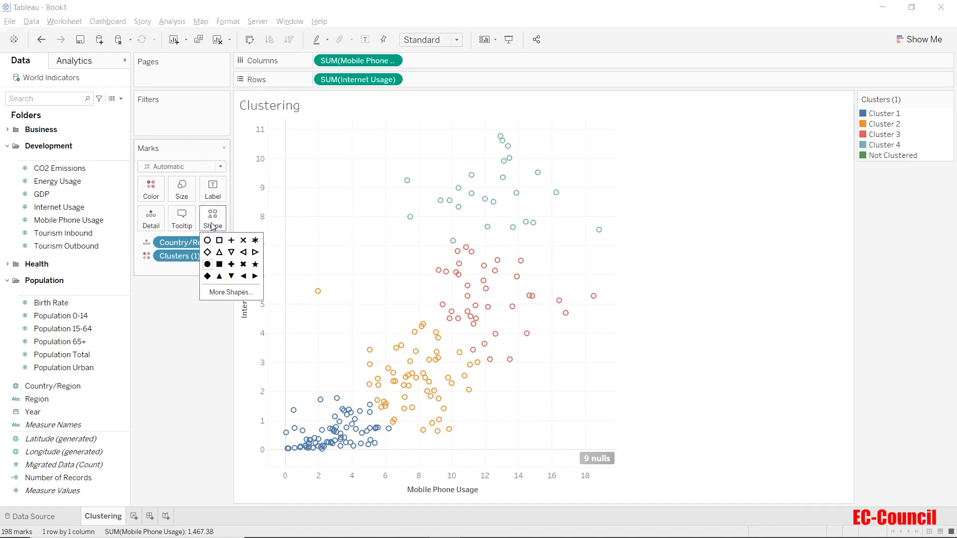
{"action": "left_click", "coordinate": [208, 265]}
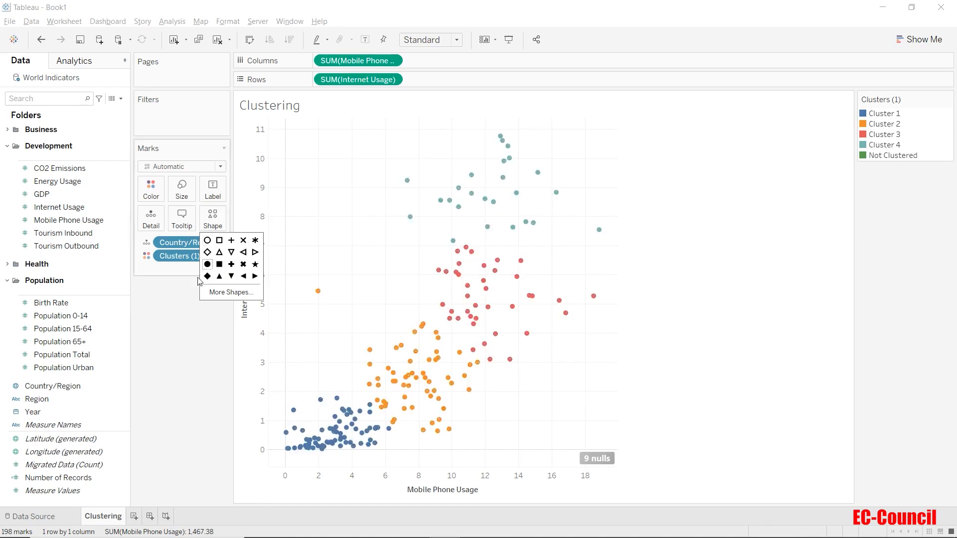
{"action": "left_click", "coordinate": [183, 310]}
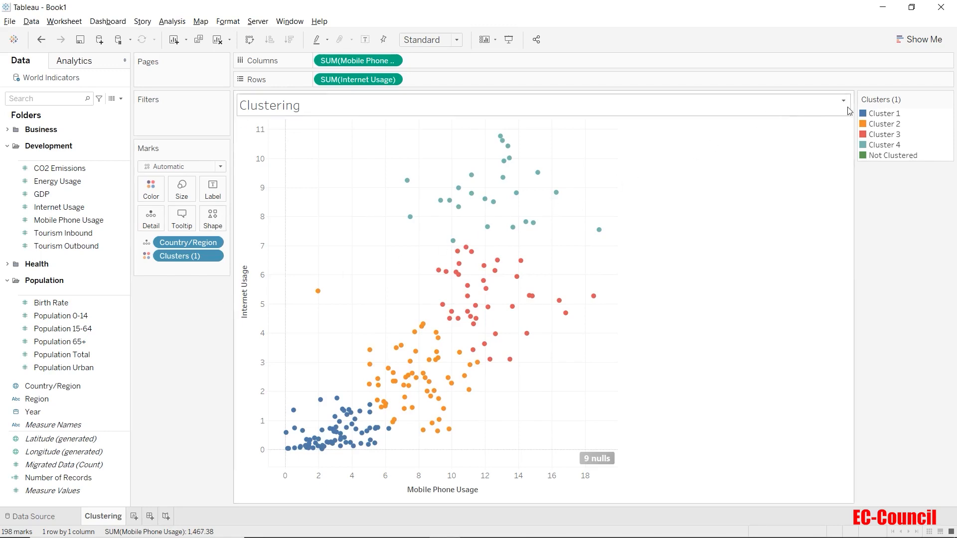
Highlight Cluster 1, Cluster 3, and both together through the color legend, and clear the highlighting.
{"action": "left_click", "coordinate": [874, 114]}
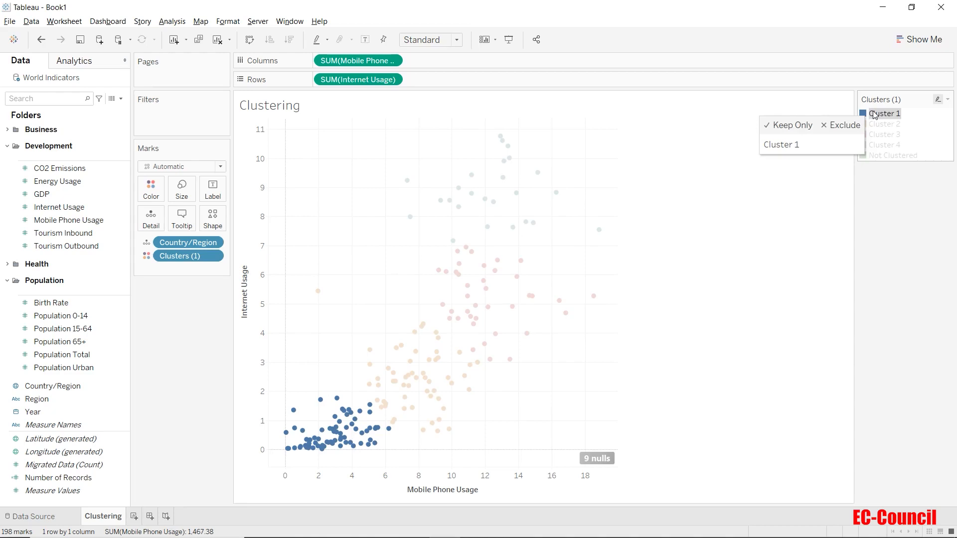
{"action": "left_click", "coordinate": [876, 138]}
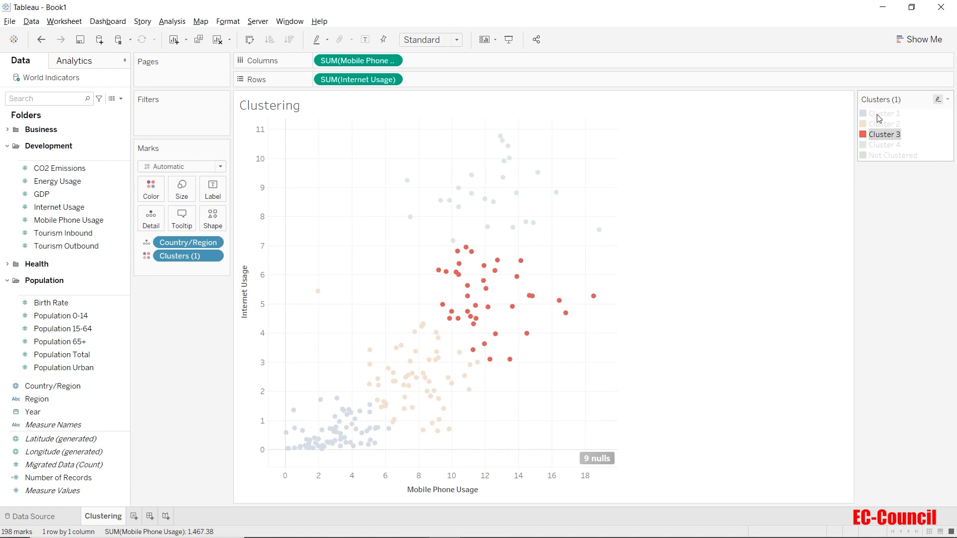
{"action": "left_click", "coordinate": [878, 114], "text": "ctrl"}
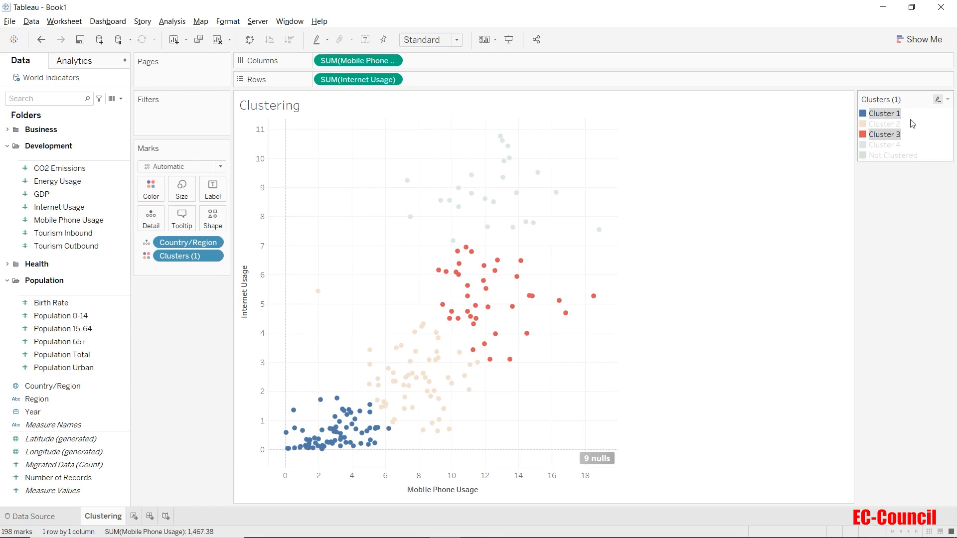
{"action": "left_click", "coordinate": [588, 203]}
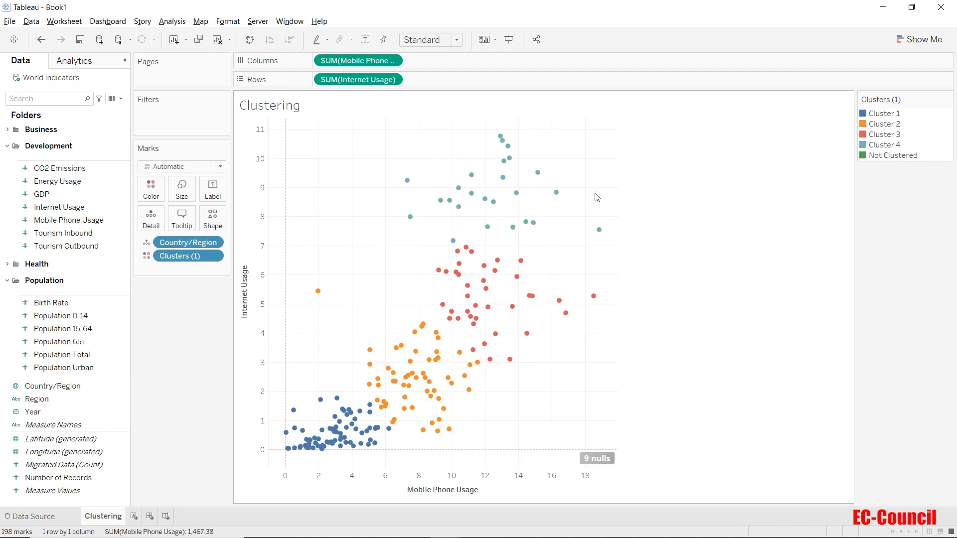
Examine Clusters 1 to 4 and the Not Clustered group by highlighting each in turn, and clear the highlighting.
{"action": "left_click", "coordinate": [883, 114]}
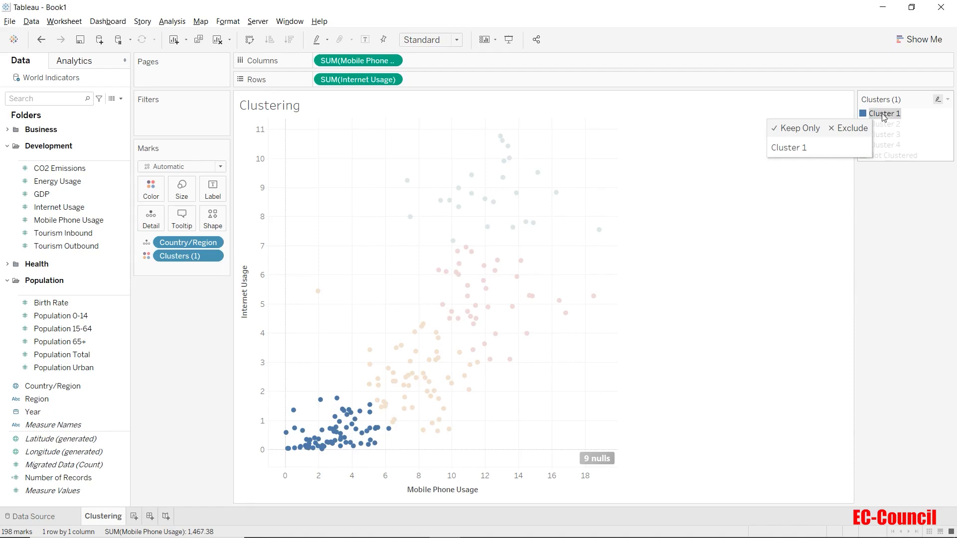
{"action": "mouse_move", "coordinate": [881, 125]}
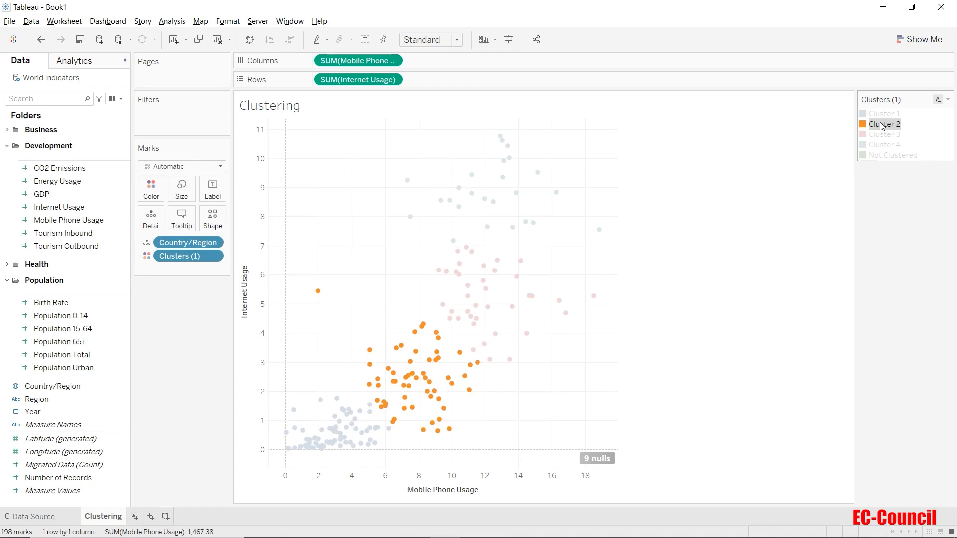
{"action": "left_click", "coordinate": [882, 135]}
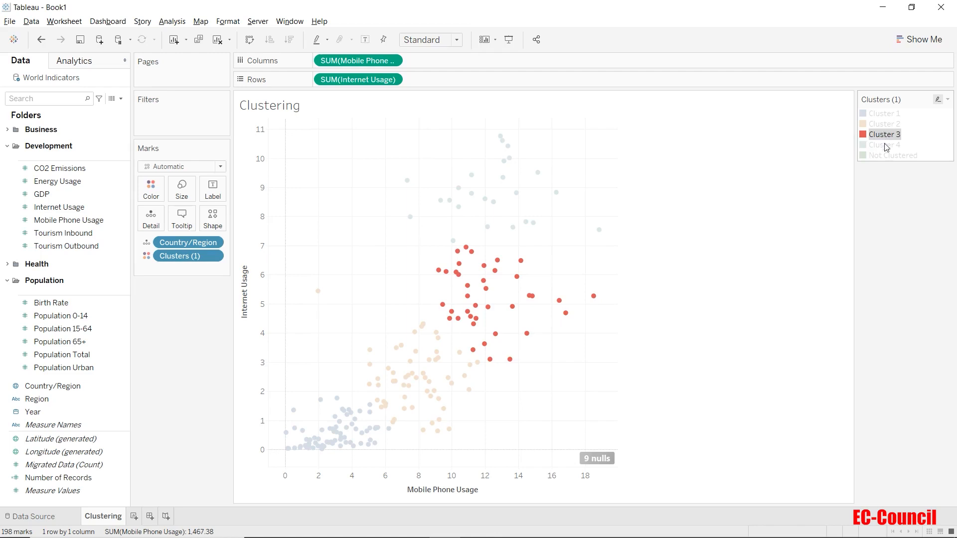
{"action": "left_click", "coordinate": [886, 146]}
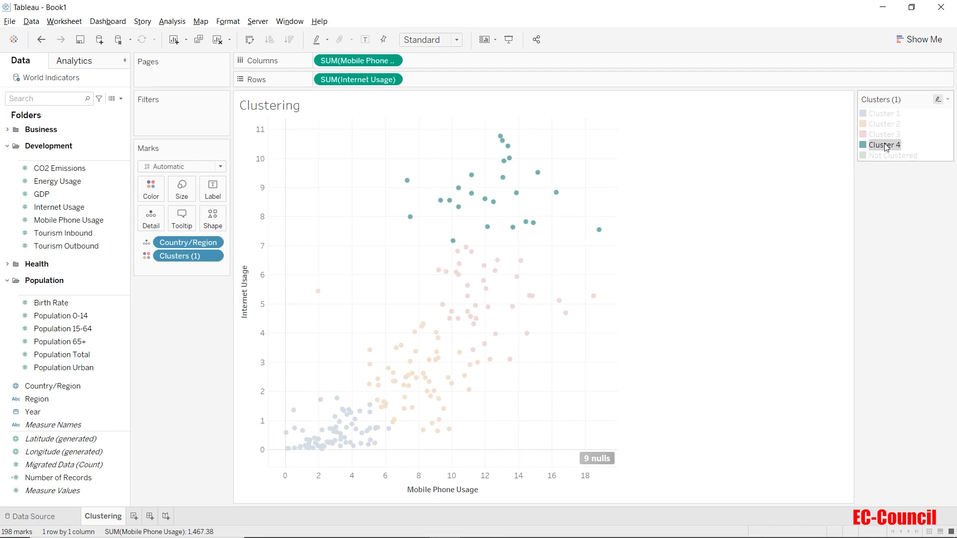
{"action": "left_click", "coordinate": [885, 146]}
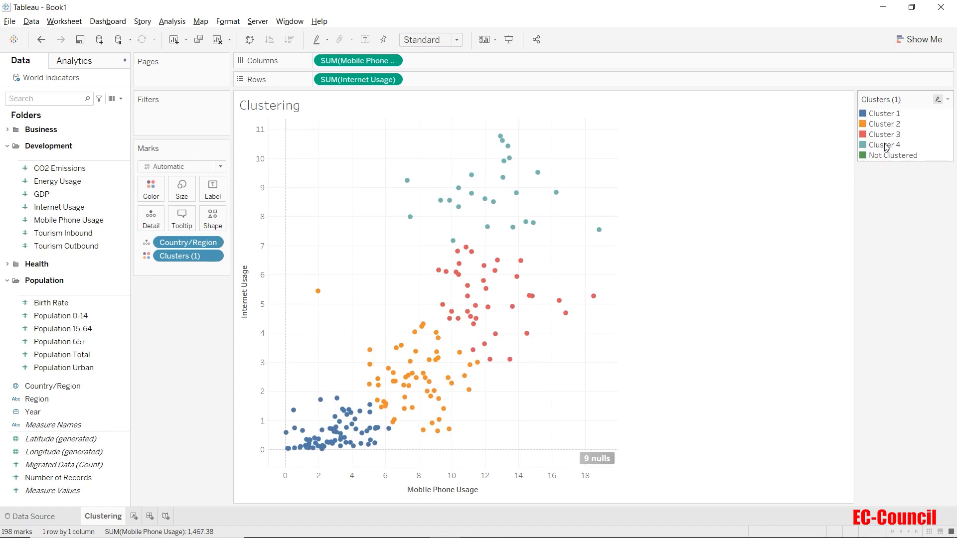
{"action": "left_click", "coordinate": [887, 156]}
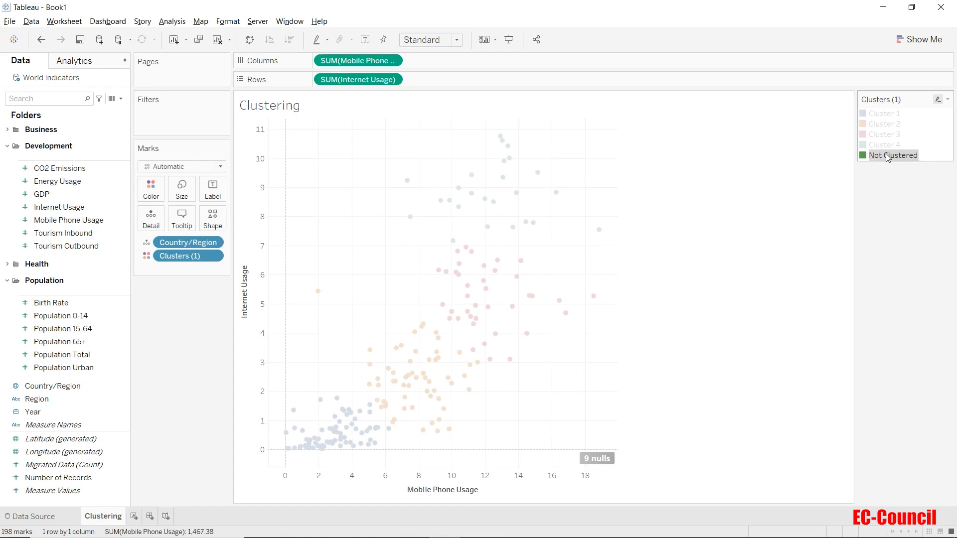
{"action": "mouse_move", "coordinate": [599, 459]}
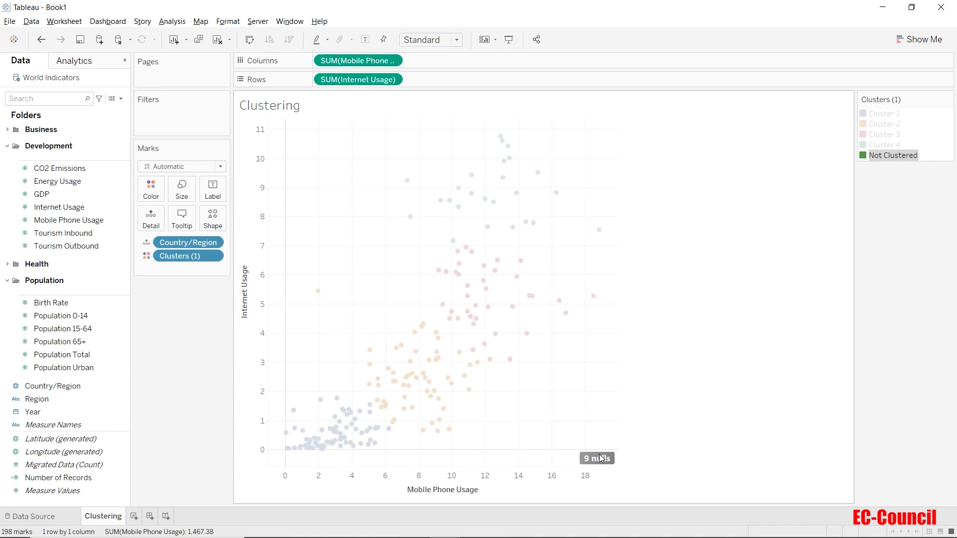
{"action": "left_click", "coordinate": [598, 426]}
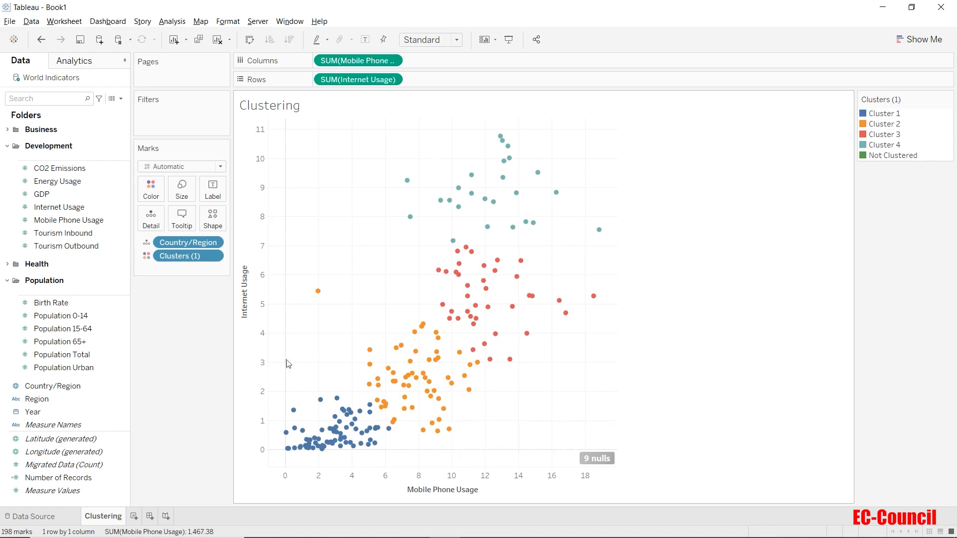
Edit the existing clusters on the marks card and set the number of clusters to 3.
{"action": "right_click", "coordinate": [178, 255]}
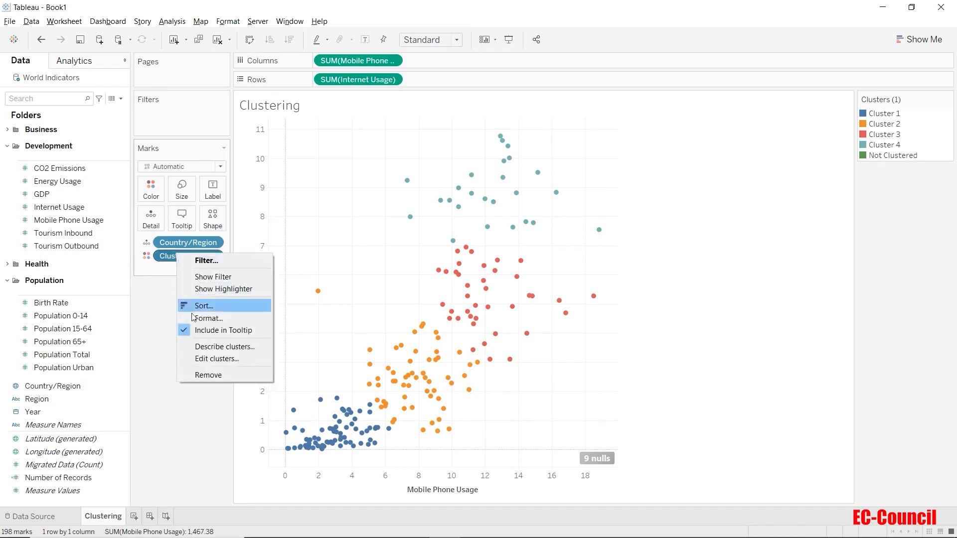
{"action": "left_click", "coordinate": [201, 359]}
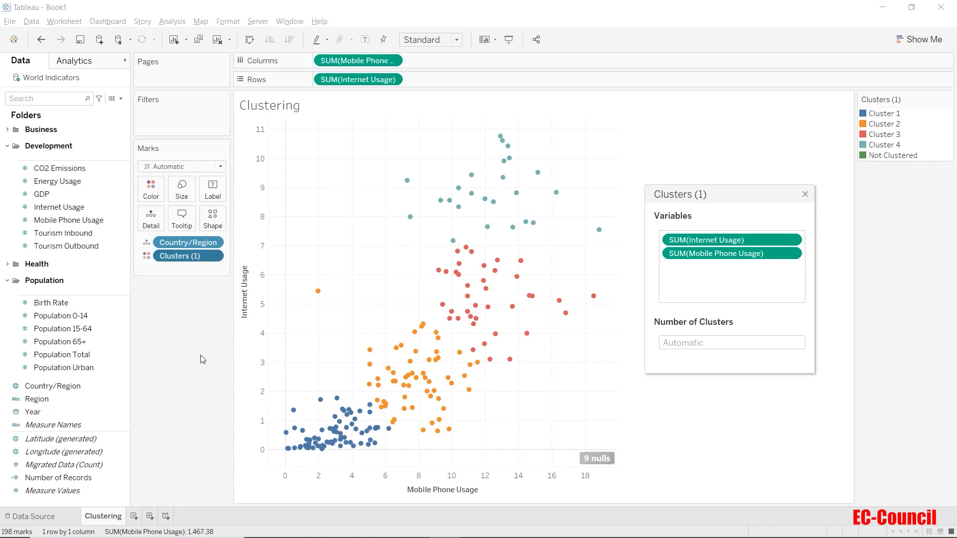
{"action": "left_click", "coordinate": [689, 340]}
{"action": "type", "text": "3"}
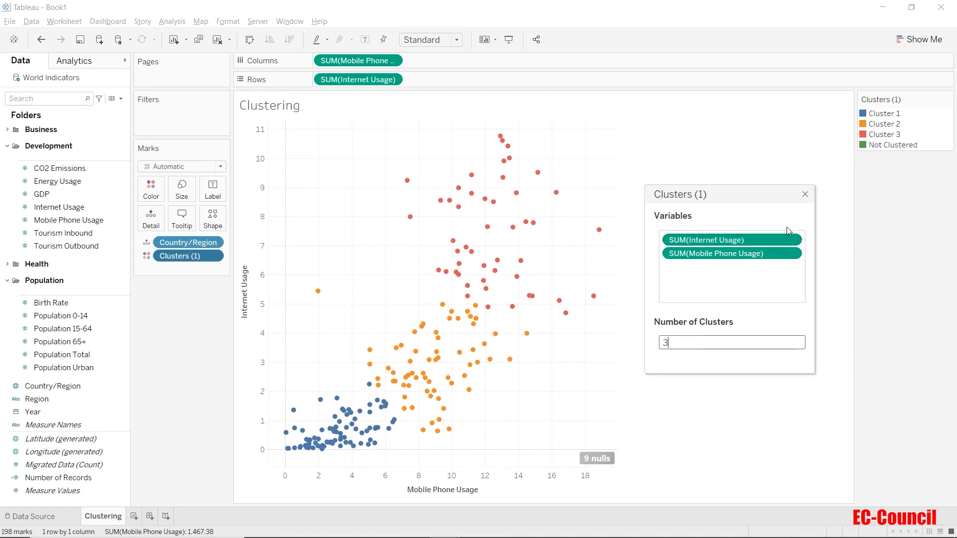
{"action": "left_click", "coordinate": [805, 193]}
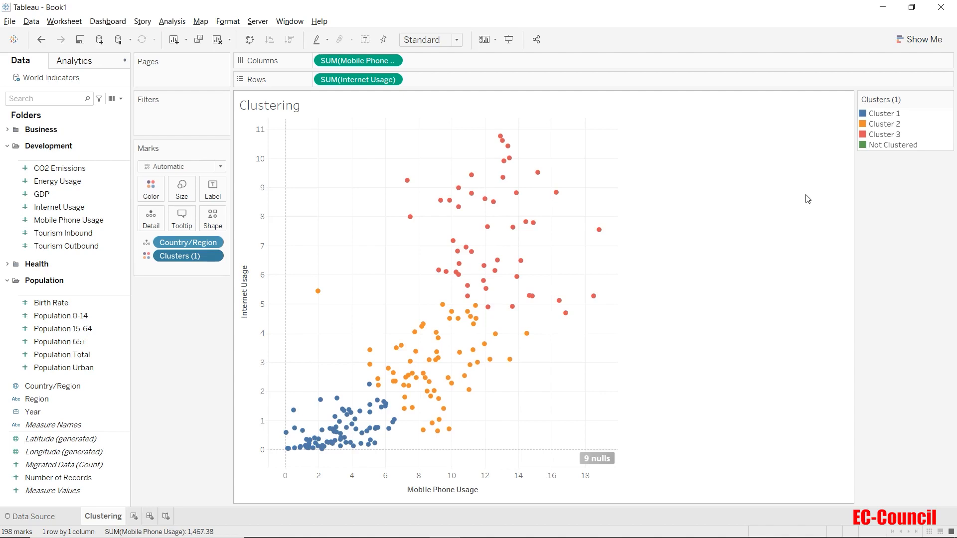
Open the description of the clusters, narrow its window and place it clear of the scatter plot to read the summary diagnostics.
{"action": "right_click", "coordinate": [181, 255]}
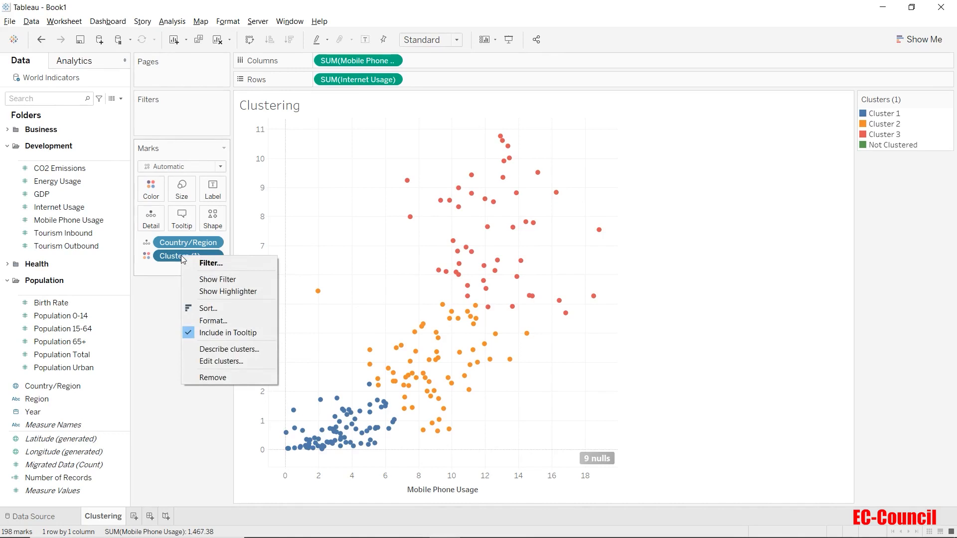
{"action": "left_click", "coordinate": [203, 351]}
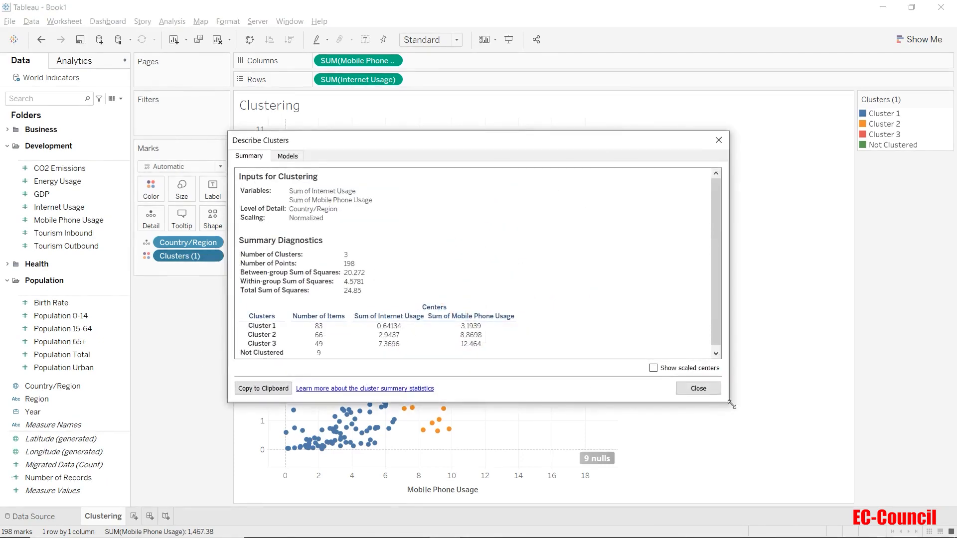
{"action": "left_click_drag", "start_coordinate": [729, 403], "coordinate": [563, 408]}
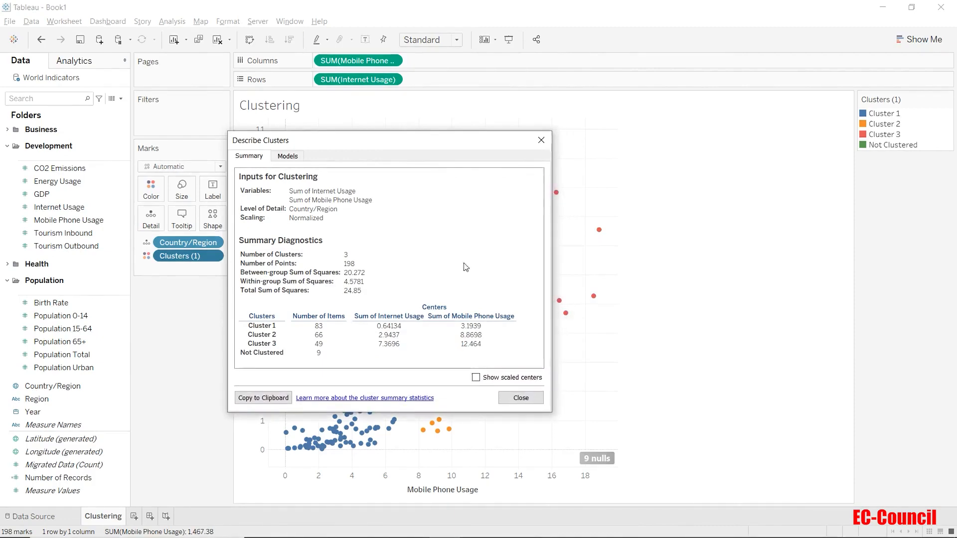
{"action": "left_click_drag", "start_coordinate": [393, 146], "coordinate": [783, 173]}
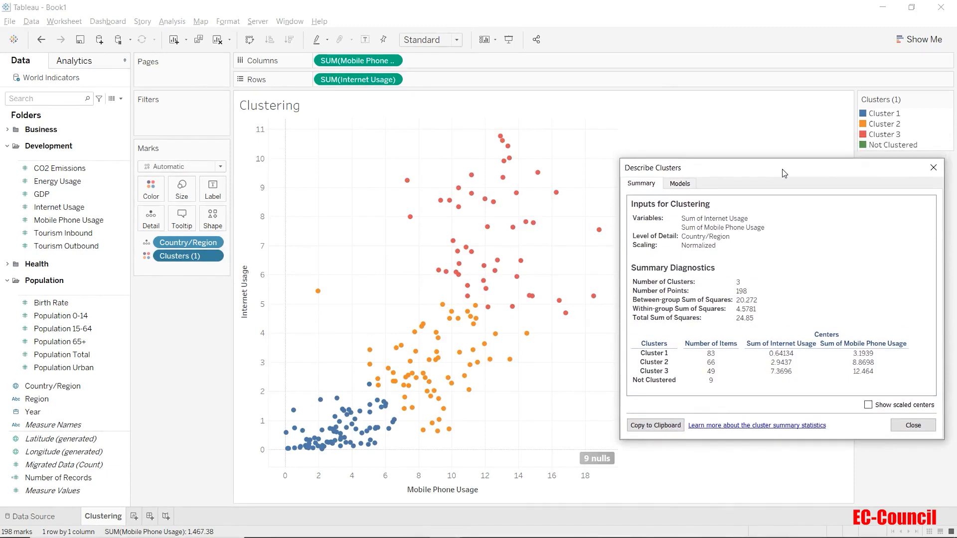